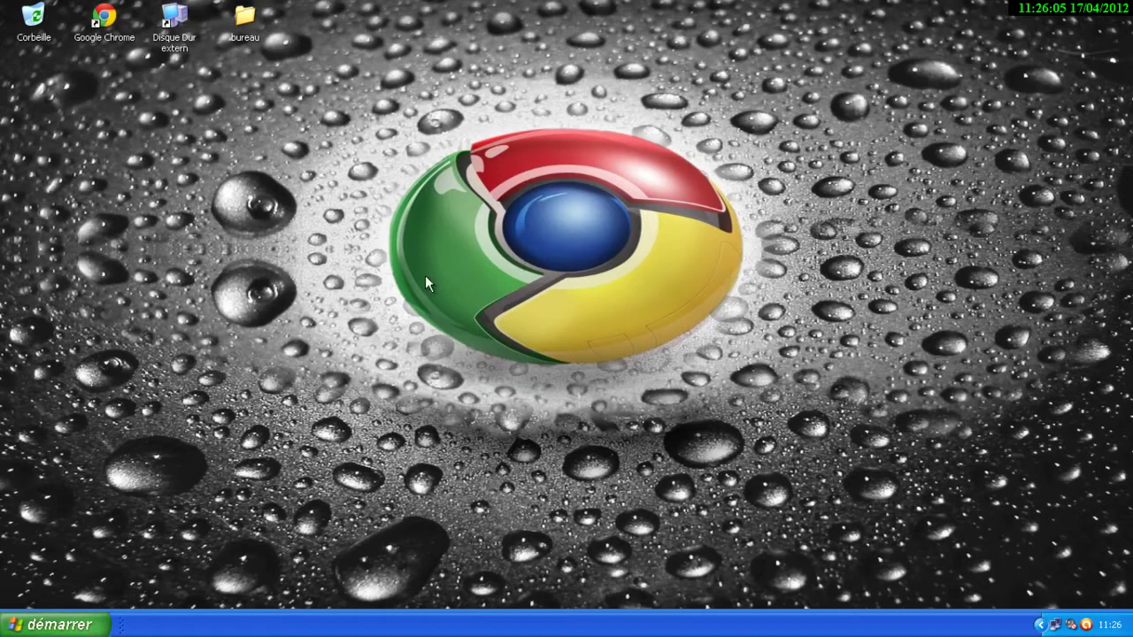
{"action": "left_click", "coordinate": [54, 627]}
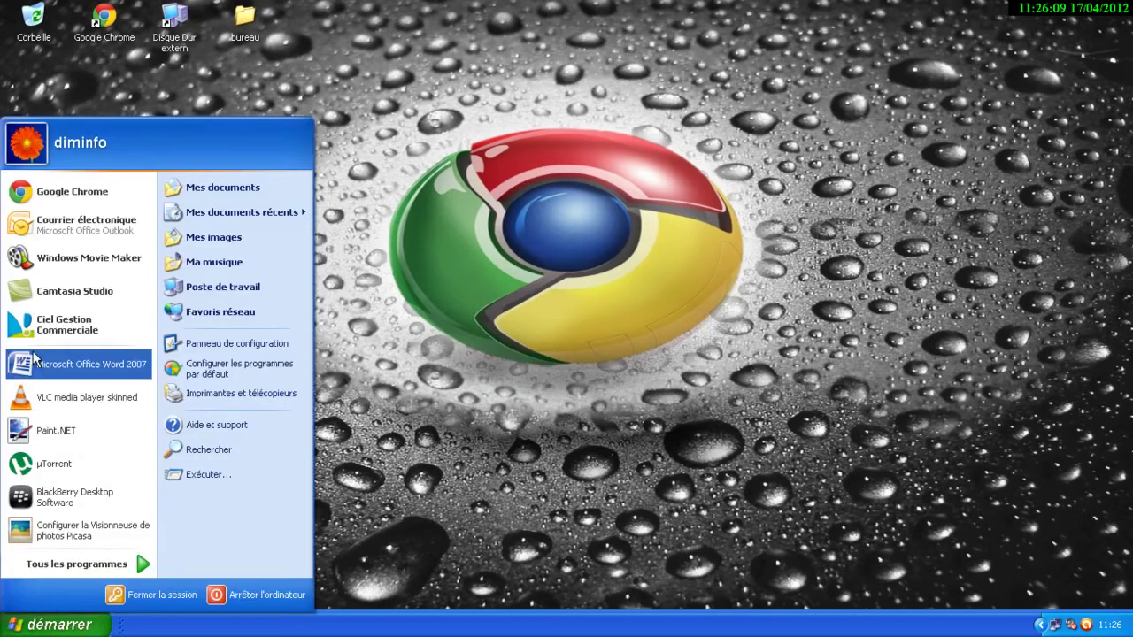
{"action": "left_click", "coordinate": [84, 197]}
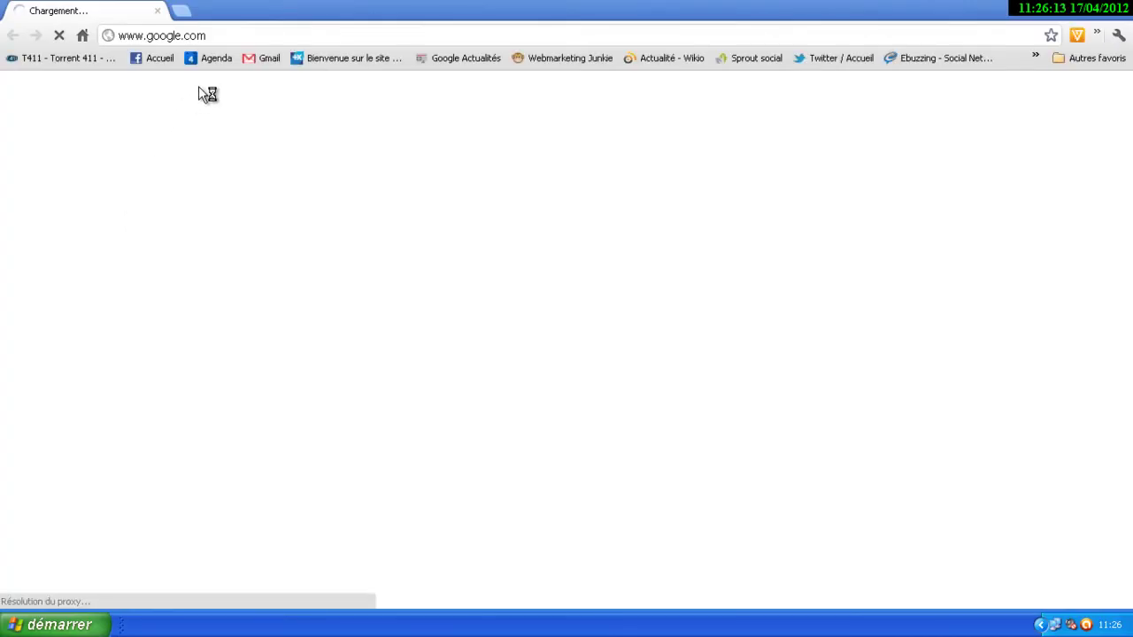
{"action": "left_click", "coordinate": [257, 36]}
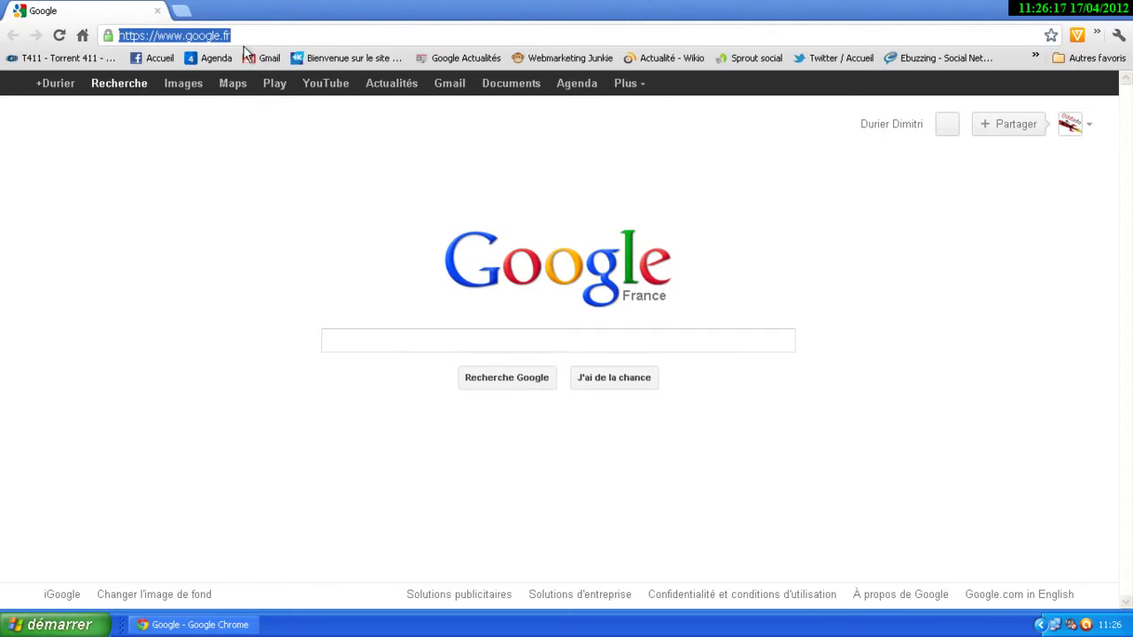
{"action": "type", "text": "www."}
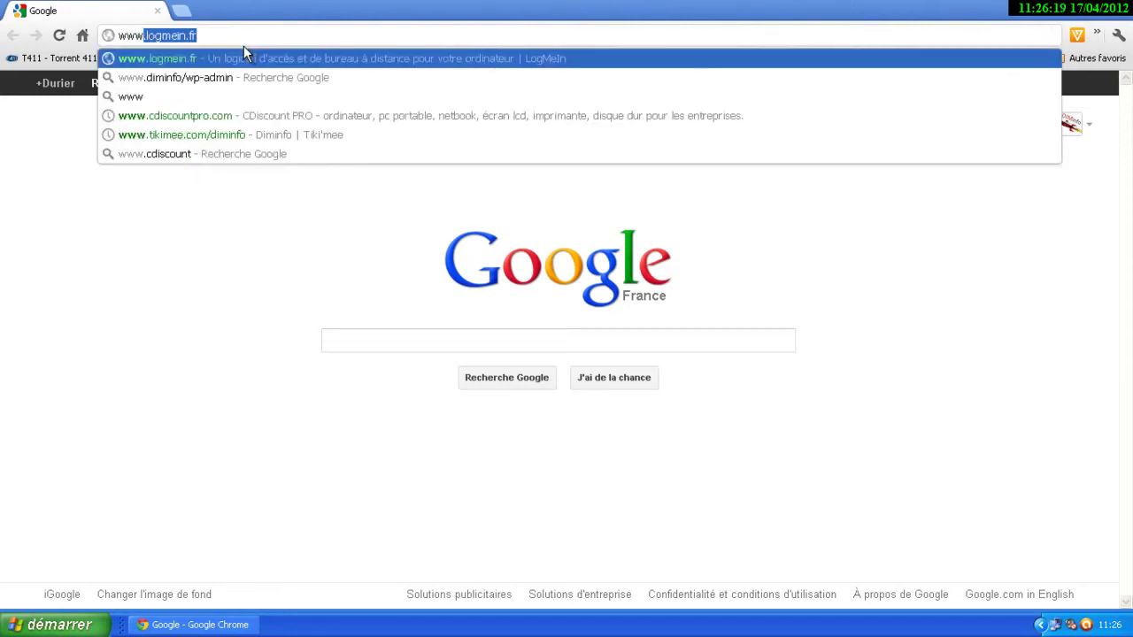
{"action": "type", "text": "nini"}
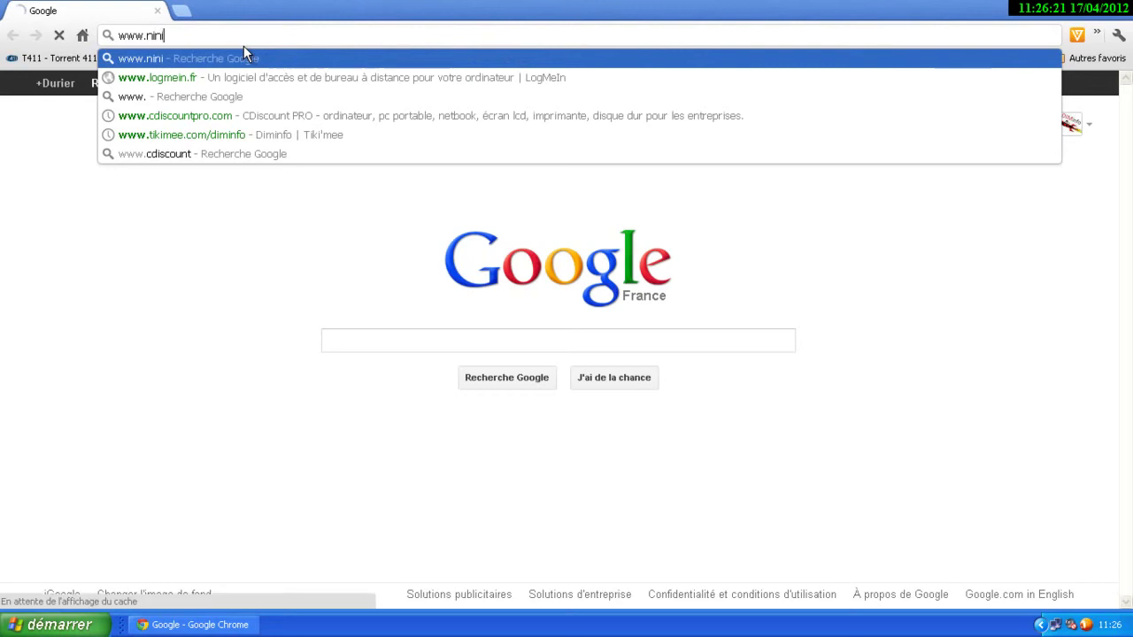
{"action": "type", "text": "te.com"}
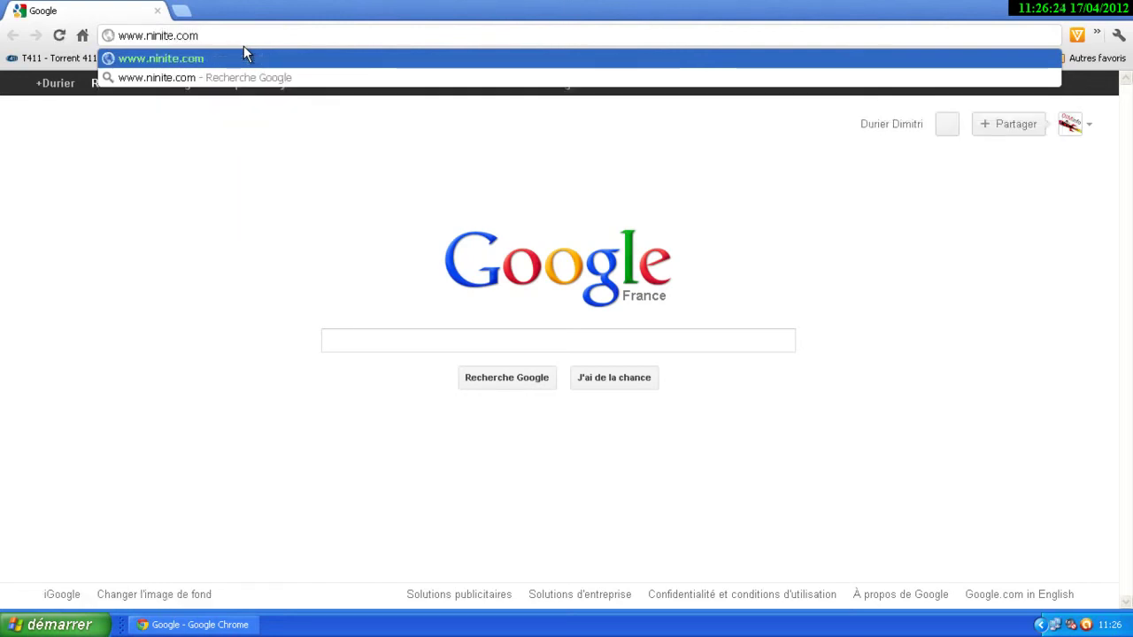
{"action": "key", "text": "Return"}
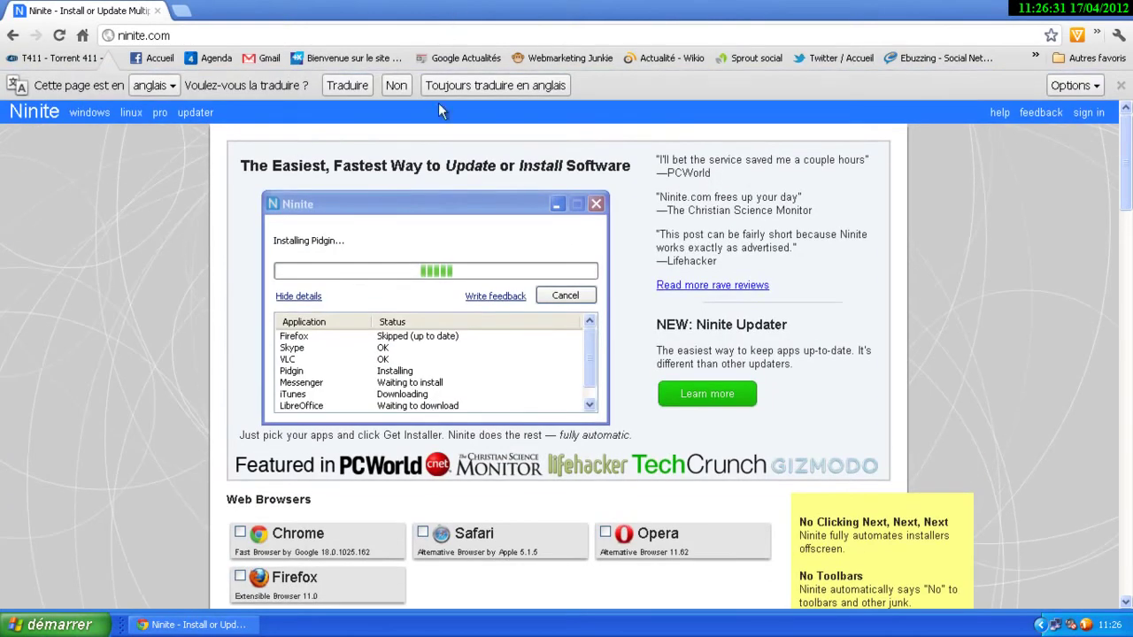
{"action": "left_click", "coordinate": [384, 86]}
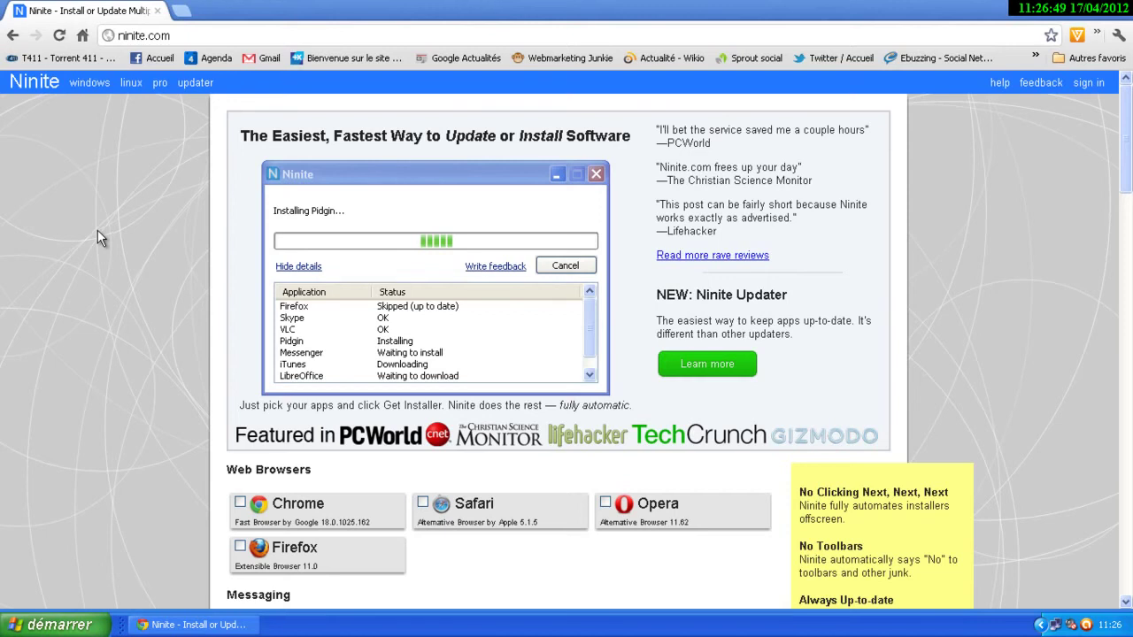
Look through the Ninite catalogue of installable applications, from Web Browsers to Developer Tools
{"action": "scroll", "coordinate": [97, 230], "scroll_direction": "down", "scroll_amount": 2}
{"action": "scroll", "coordinate": [98, 231], "scroll_direction": "up", "scroll_amount": 2}
{"action": "scroll", "coordinate": [98, 237], "scroll_direction": "down", "scroll_amount": 1}
{"action": "scroll", "coordinate": [97, 238], "scroll_direction": "down", "scroll_amount": 2}
{"action": "scroll", "coordinate": [97, 232], "scroll_direction": "down", "scroll_amount": 10}
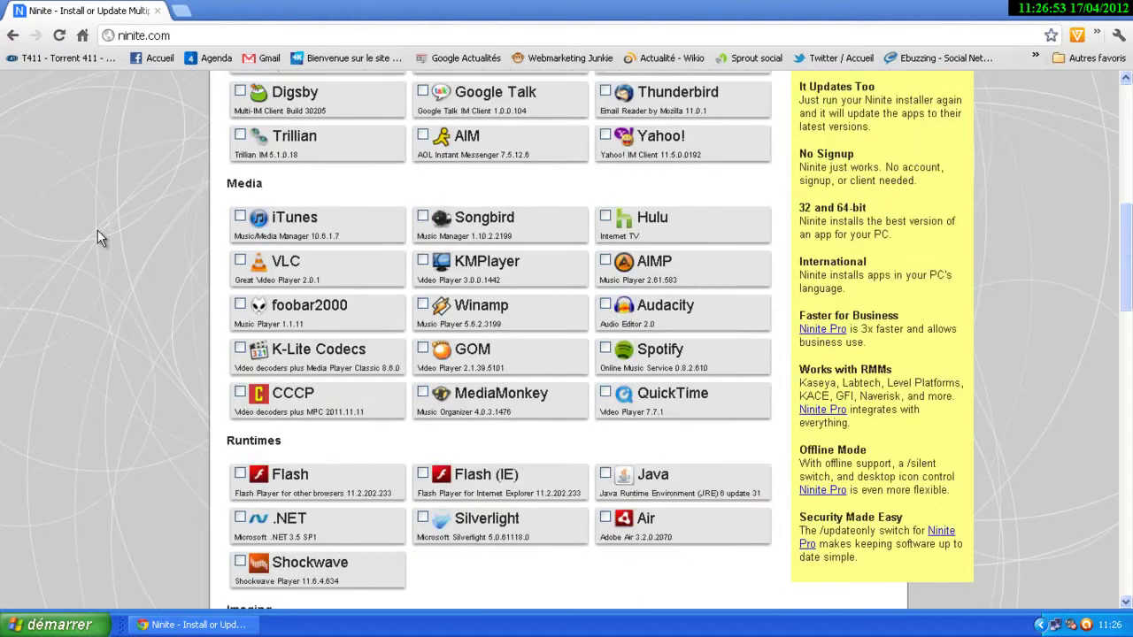
{"action": "scroll", "coordinate": [98, 238], "scroll_direction": "down", "scroll_amount": 7}
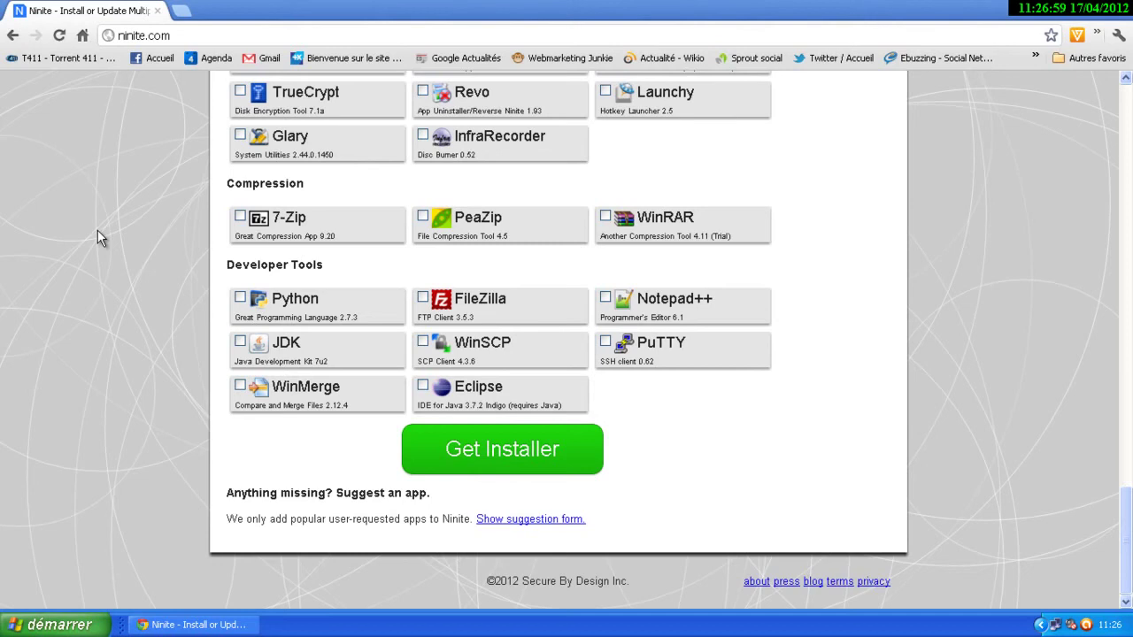
{"action": "scroll", "coordinate": [98, 237], "scroll_direction": "up", "scroll_amount": 15}
{"action": "scroll", "coordinate": [98, 238], "scroll_direction": "up", "scroll_amount": 6}
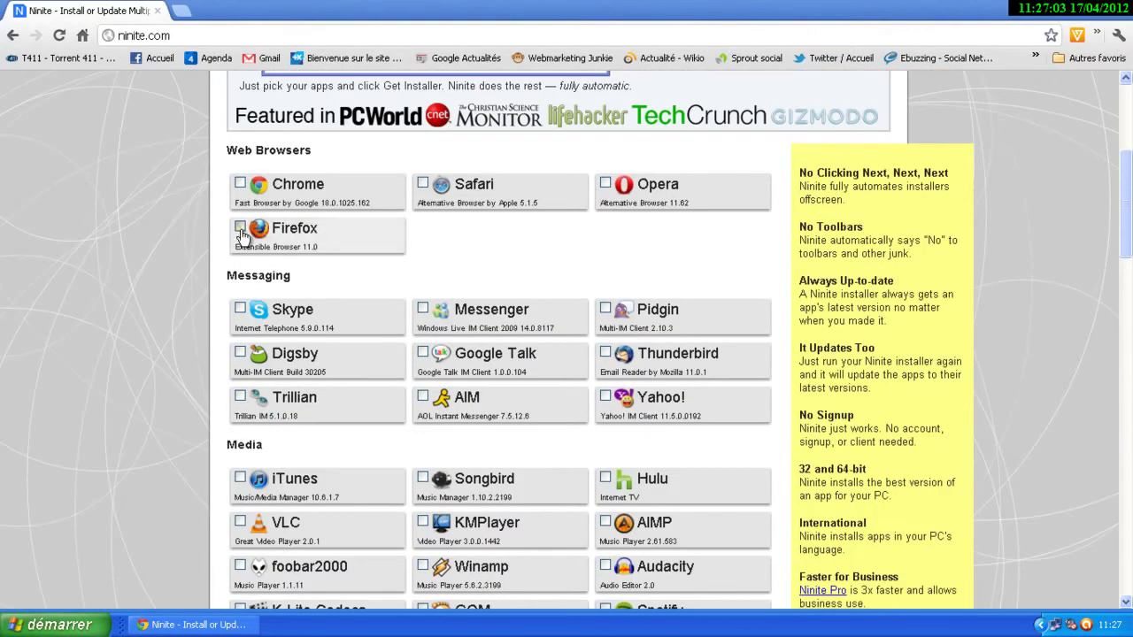
Select Firefox and Safari under Web Browsers, and Skype and Thunderbird under Messaging
{"action": "left_click", "coordinate": [241, 232]}
{"action": "left_click", "coordinate": [423, 184]}
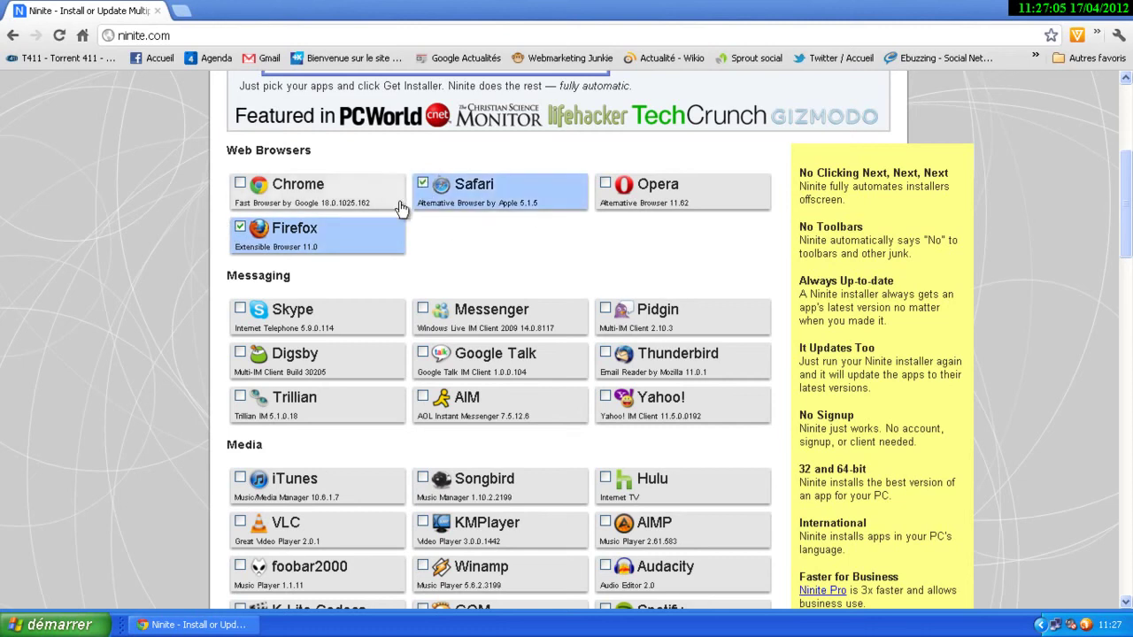
{"action": "left_click", "coordinate": [240, 309]}
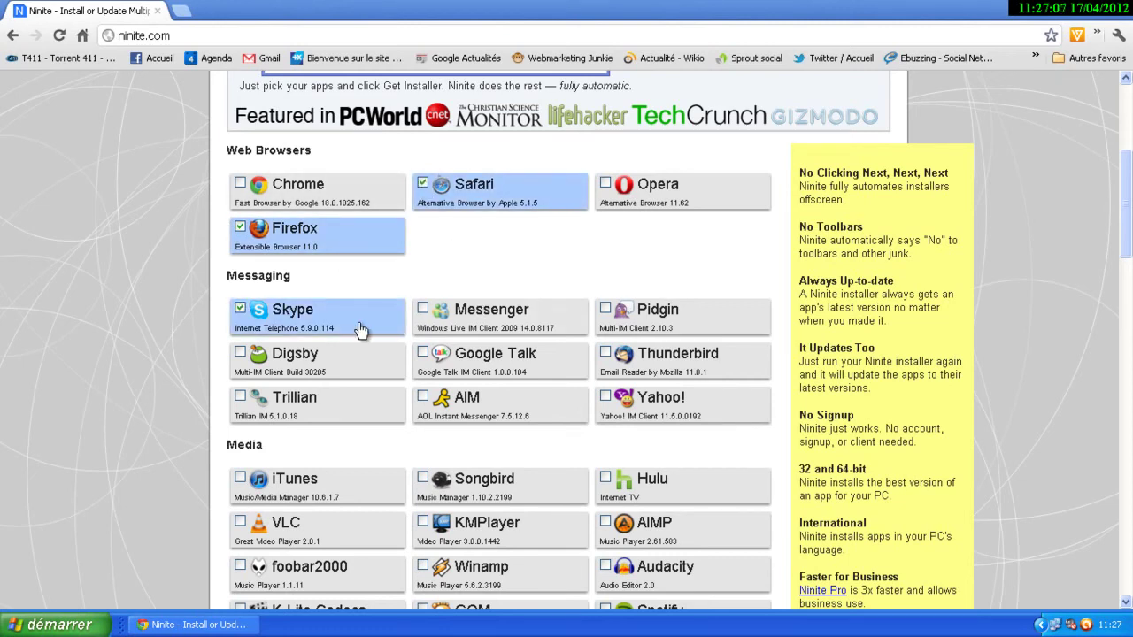
{"action": "left_click", "coordinate": [606, 353]}
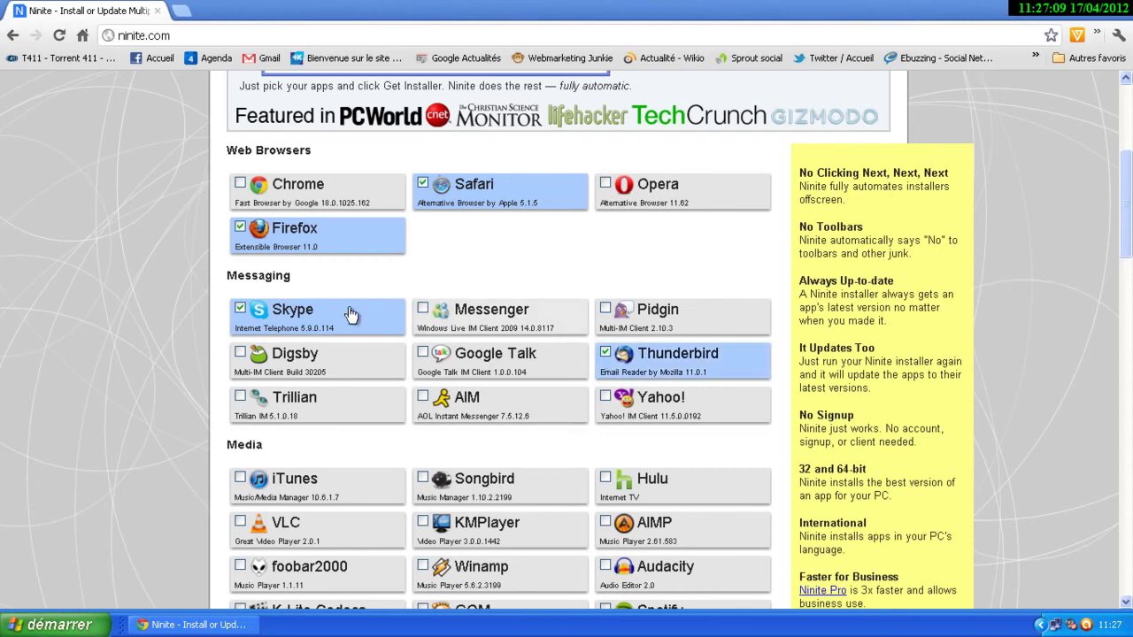
Add GIMP from the Imaging category to the selected applications
{"action": "scroll", "coordinate": [341, 317], "scroll_direction": "down", "scroll_amount": 2}
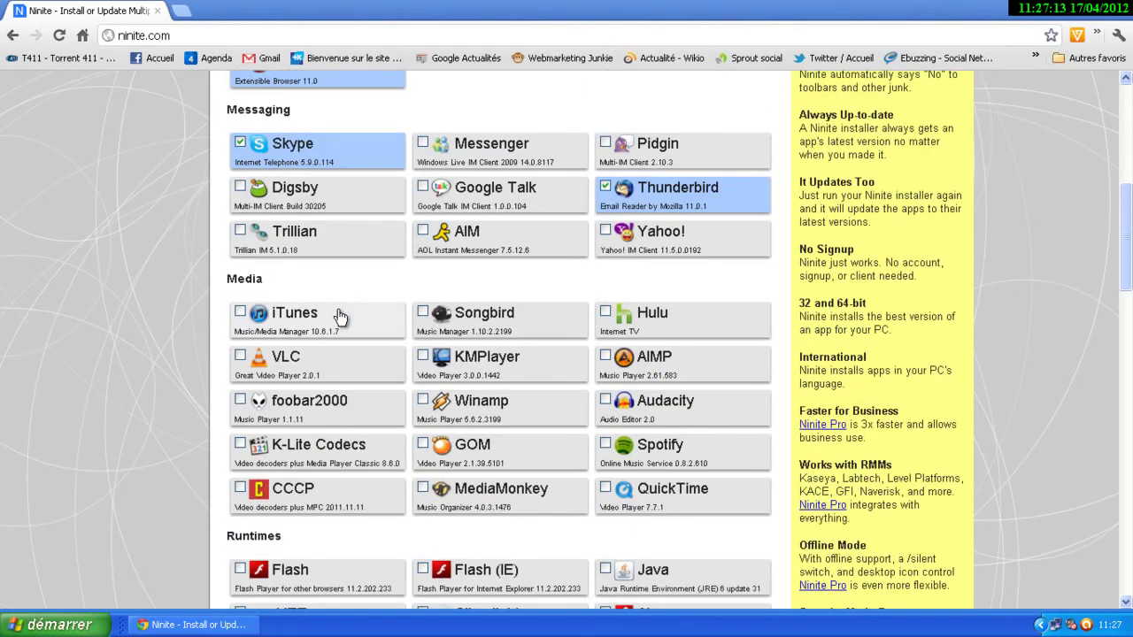
{"action": "scroll", "coordinate": [341, 316], "scroll_direction": "down", "scroll_amount": 8}
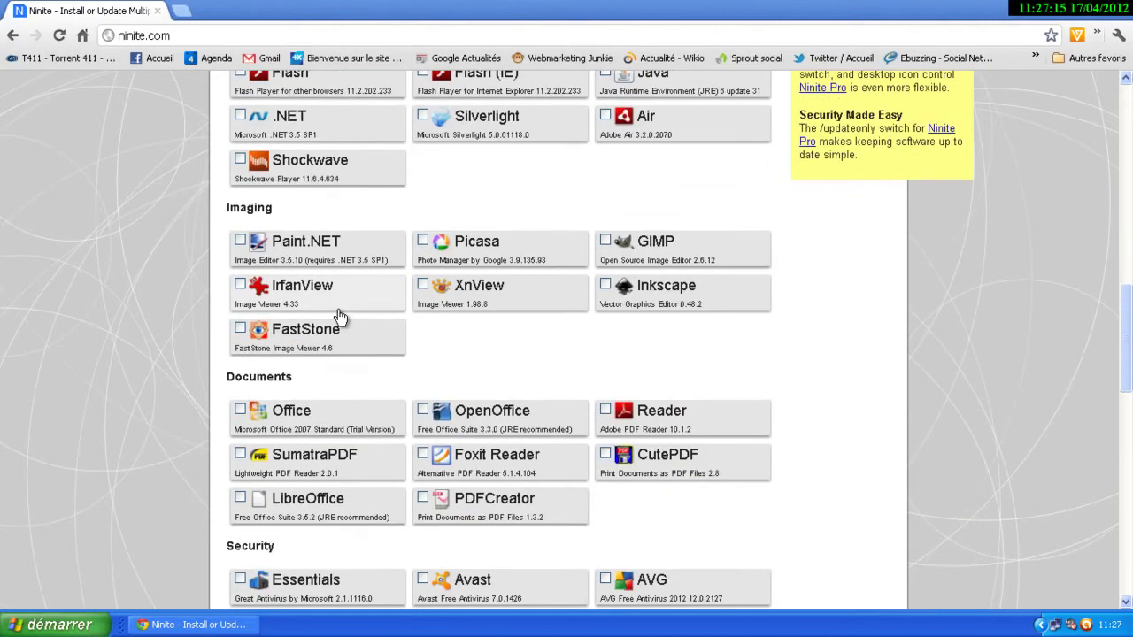
{"action": "scroll", "coordinate": [340, 317], "scroll_direction": "down", "scroll_amount": 2}
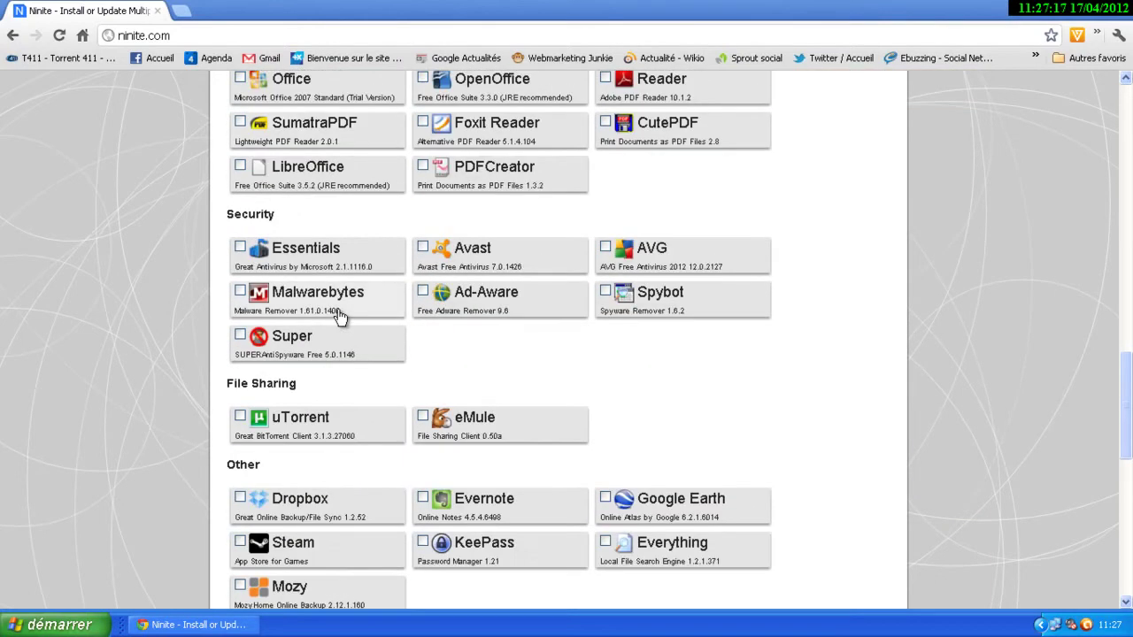
{"action": "scroll", "coordinate": [340, 317], "scroll_direction": "up", "scroll_amount": 3}
{"action": "left_click", "coordinate": [604, 157]}
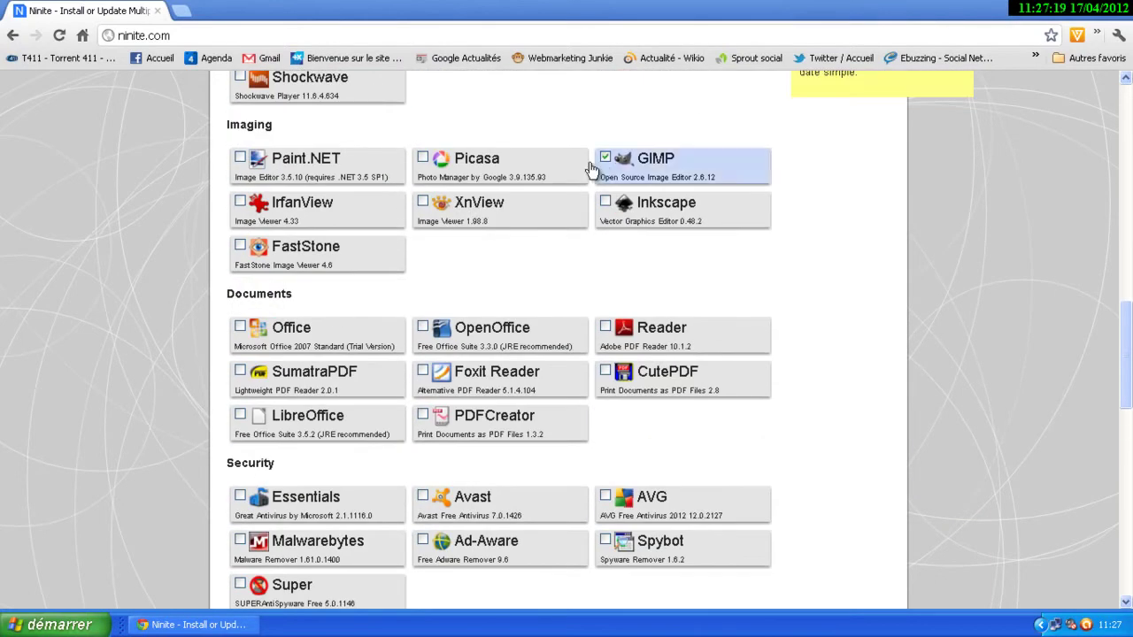
Add Notepad++ from the Developer Tools category to the selected applications
{"action": "scroll", "coordinate": [293, 354], "scroll_direction": "down", "scroll_amount": 4}
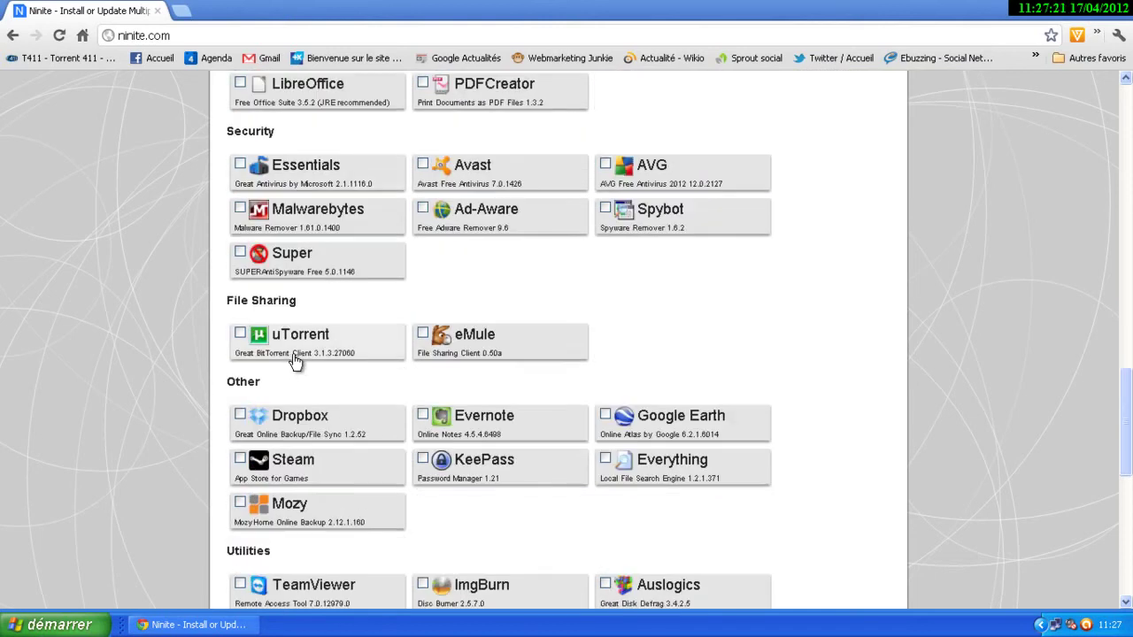
{"action": "scroll", "coordinate": [295, 361], "scroll_direction": "down", "scroll_amount": 7}
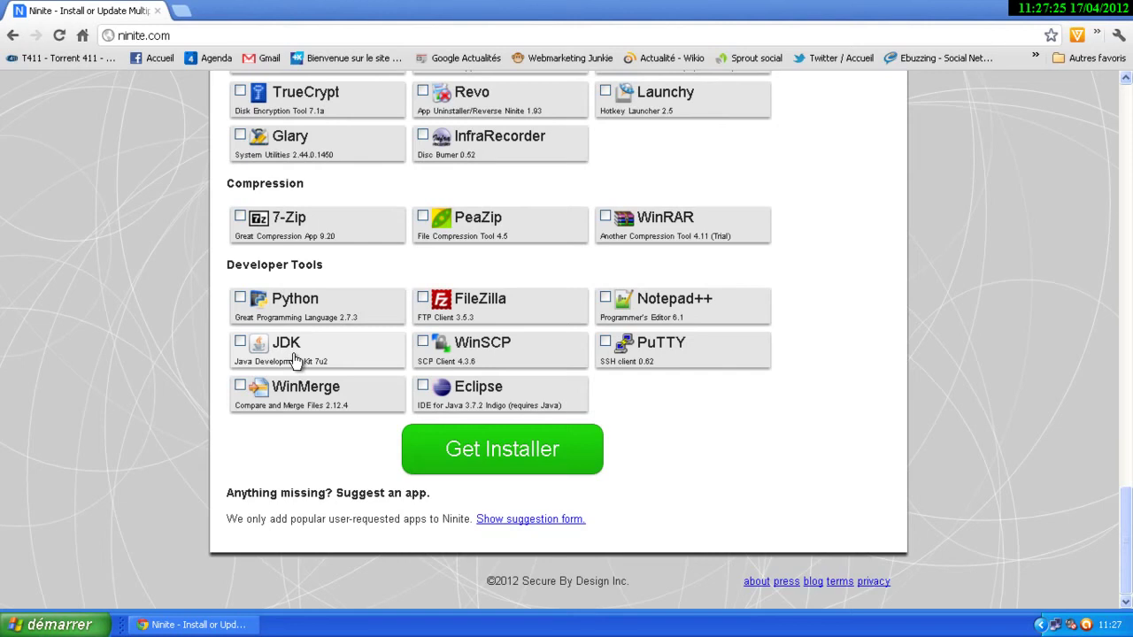
{"action": "scroll", "coordinate": [295, 358], "scroll_direction": "up", "scroll_amount": 3}
{"action": "scroll", "coordinate": [295, 358], "scroll_direction": "down", "scroll_amount": 3}
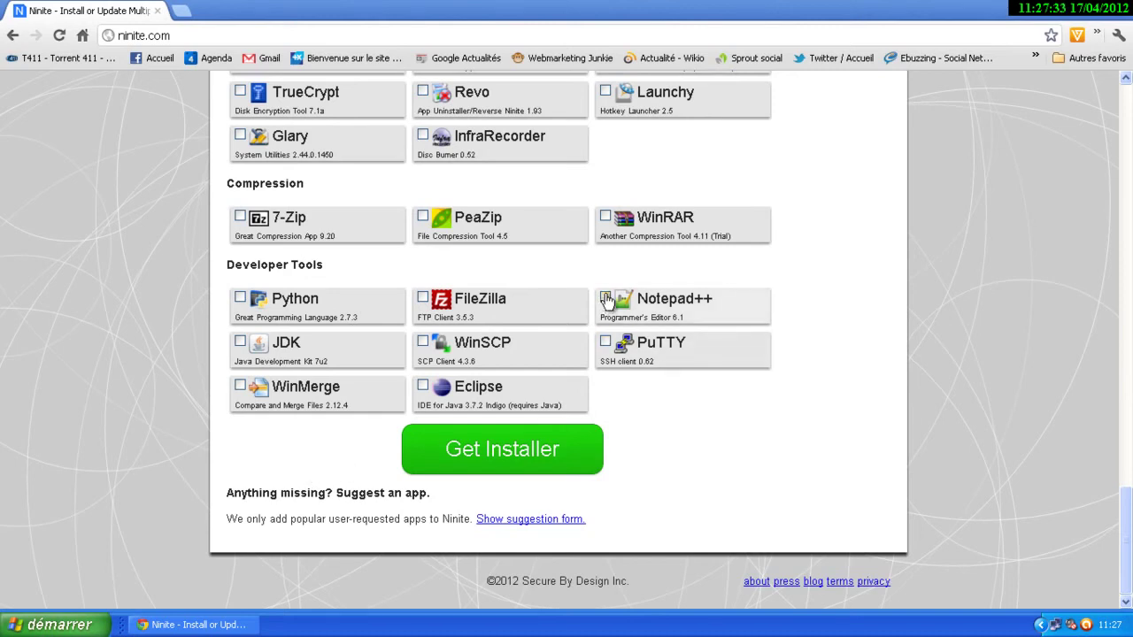
{"action": "left_click", "coordinate": [609, 306]}
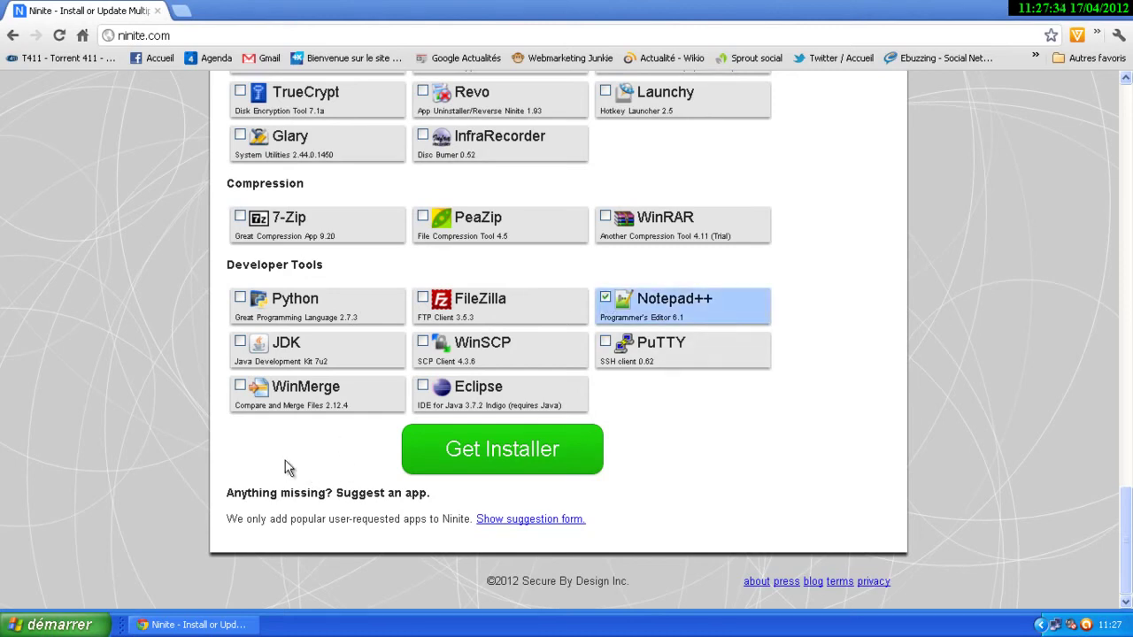
Download the custom Ninite installer for the selected applications and show the downloaded file in its folder
{"action": "left_click", "coordinate": [478, 462]}
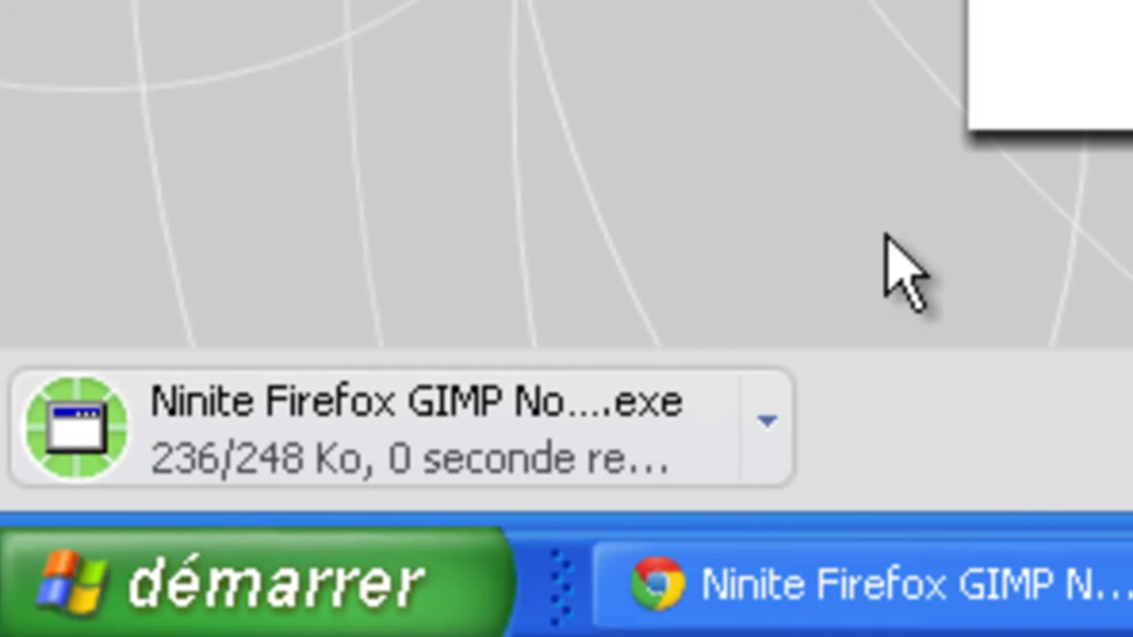
{"action": "scroll", "coordinate": [567, 172], "scroll_direction": "down", "scroll_amount": 1}
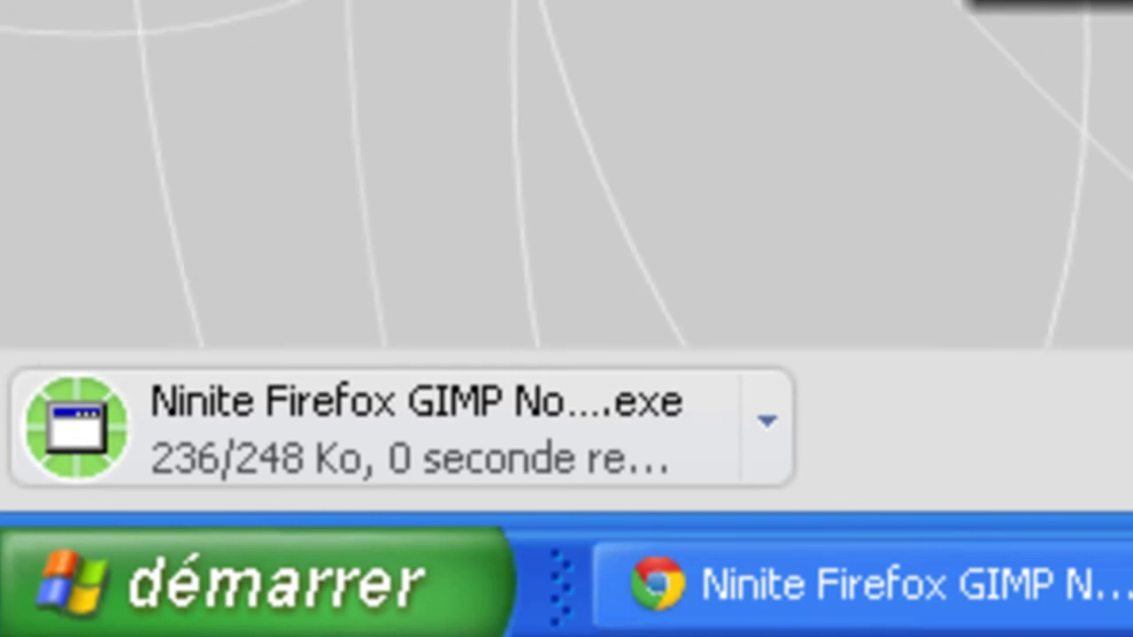
{"action": "left_click", "coordinate": [767, 417]}
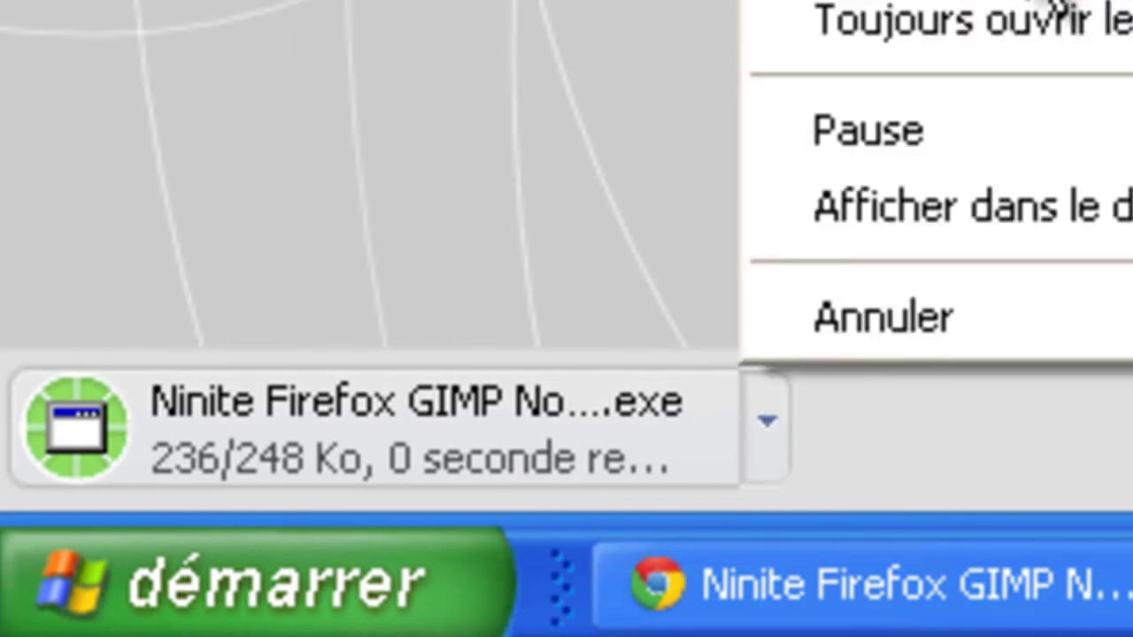
{"action": "left_click", "coordinate": [1056, 11]}
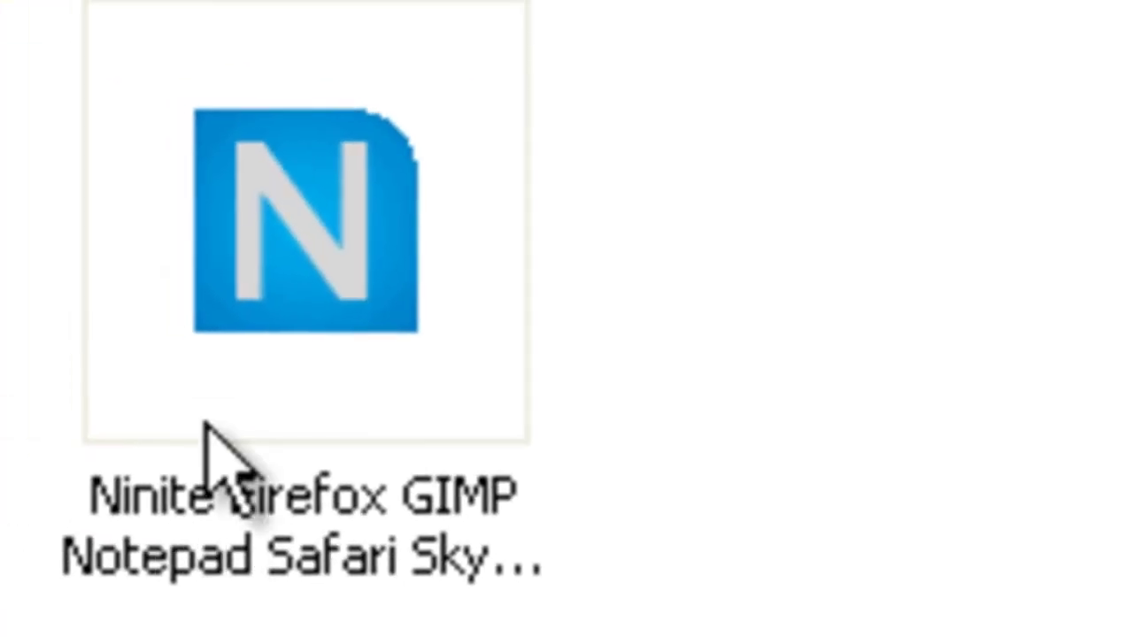
Run the downloaded Ninite Firefox GIMP Notepad Safari Skype Installer.exe and allow its execution in the security warning
{"action": "left_click", "coordinate": [202, 455]}
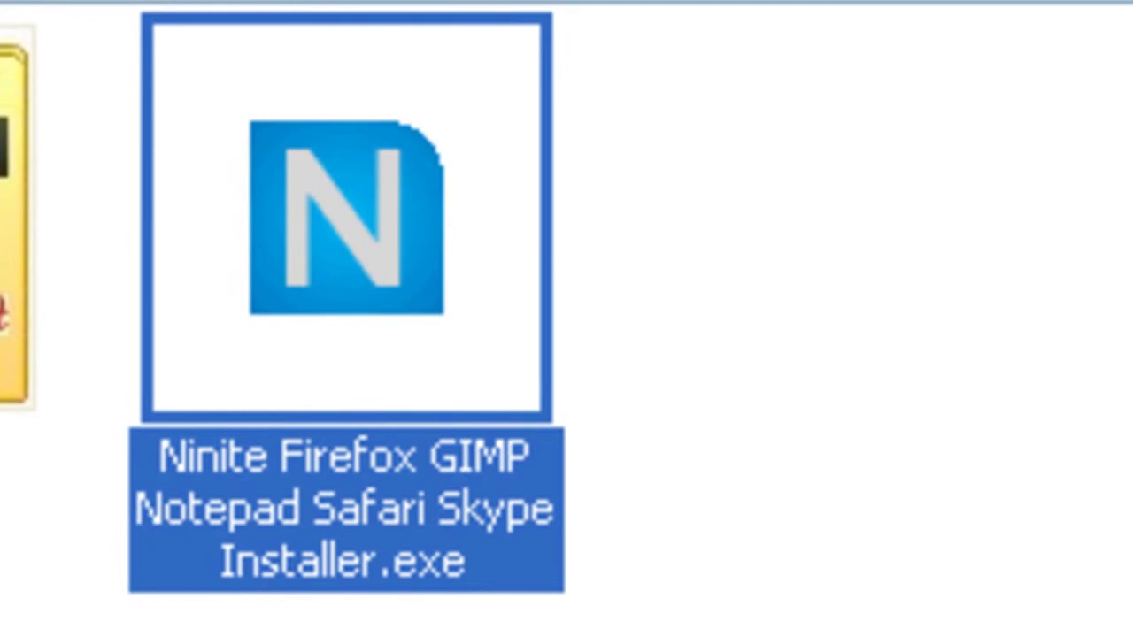
{"action": "double_click", "coordinate": [347, 230]}
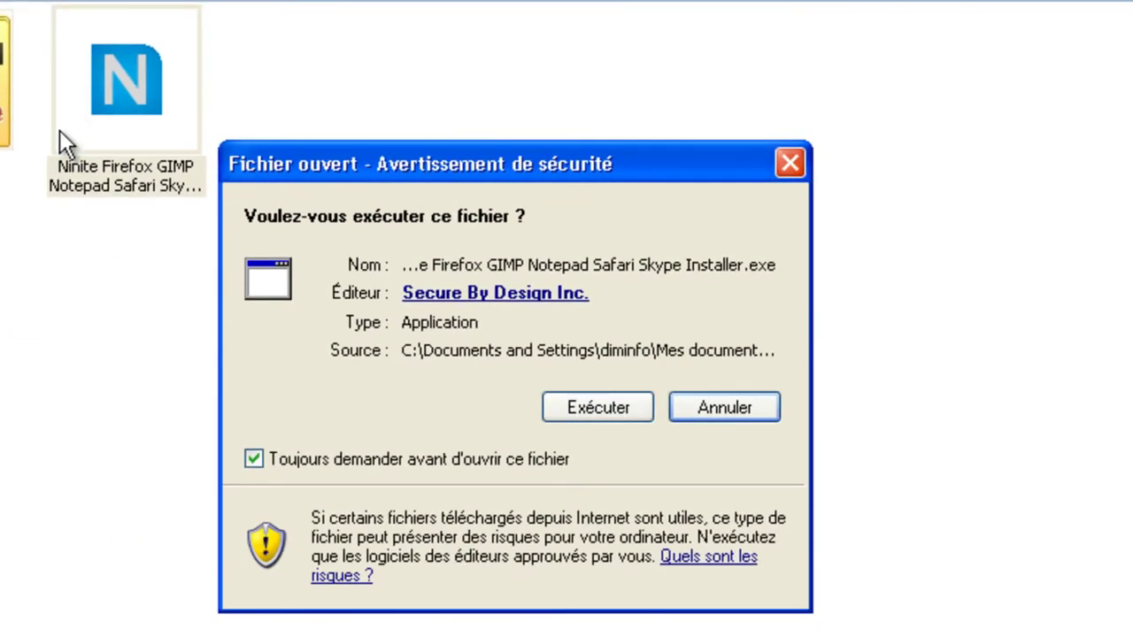
{"action": "left_click", "coordinate": [618, 411]}
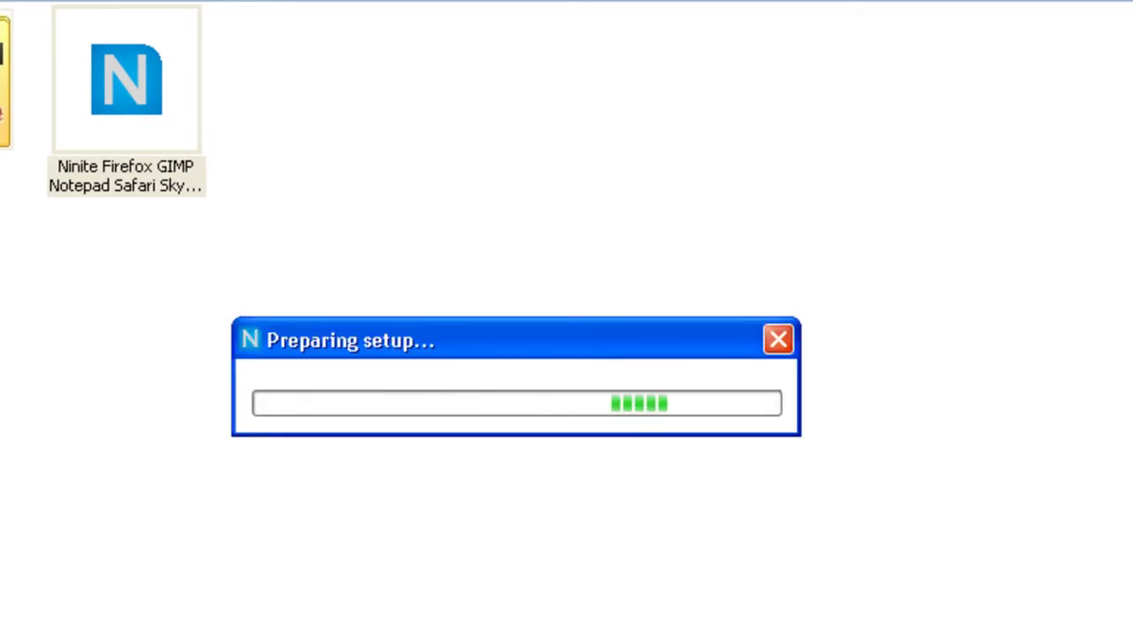
Close the download folder and browser windows, and expand the per-application details in the Ninite progress window
{"action": "key", "text": "alt+F4"}
{"action": "key", "text": "alt+F4"}
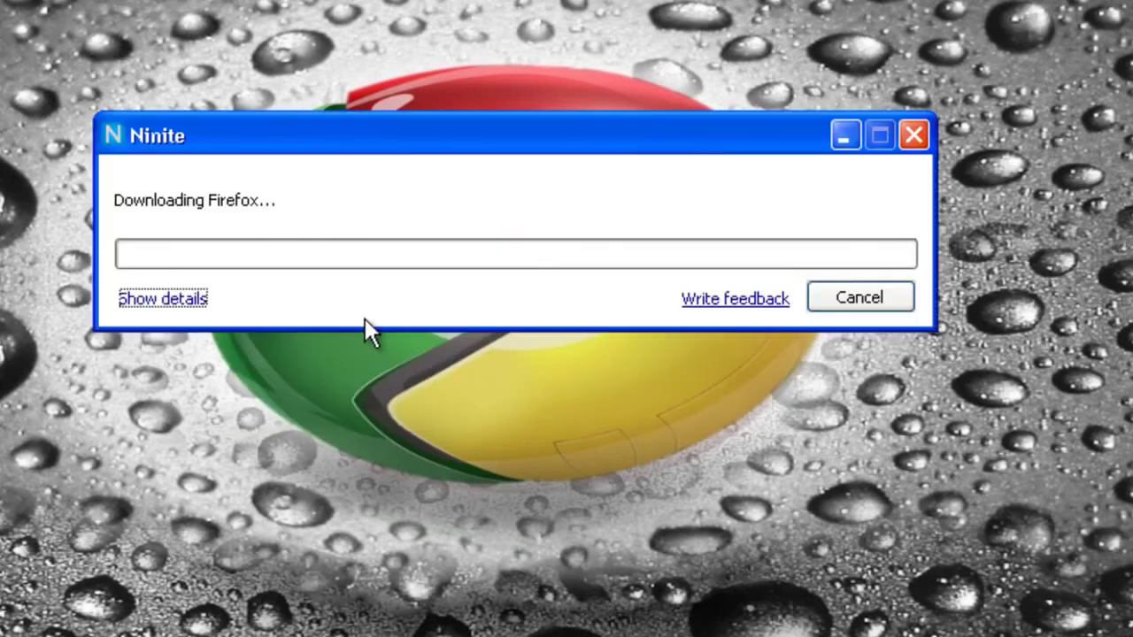
{"action": "left_click_drag", "start_coordinate": [251, 123], "coordinate": [310, 0]}
{"action": "left_click", "coordinate": [219, 34]}
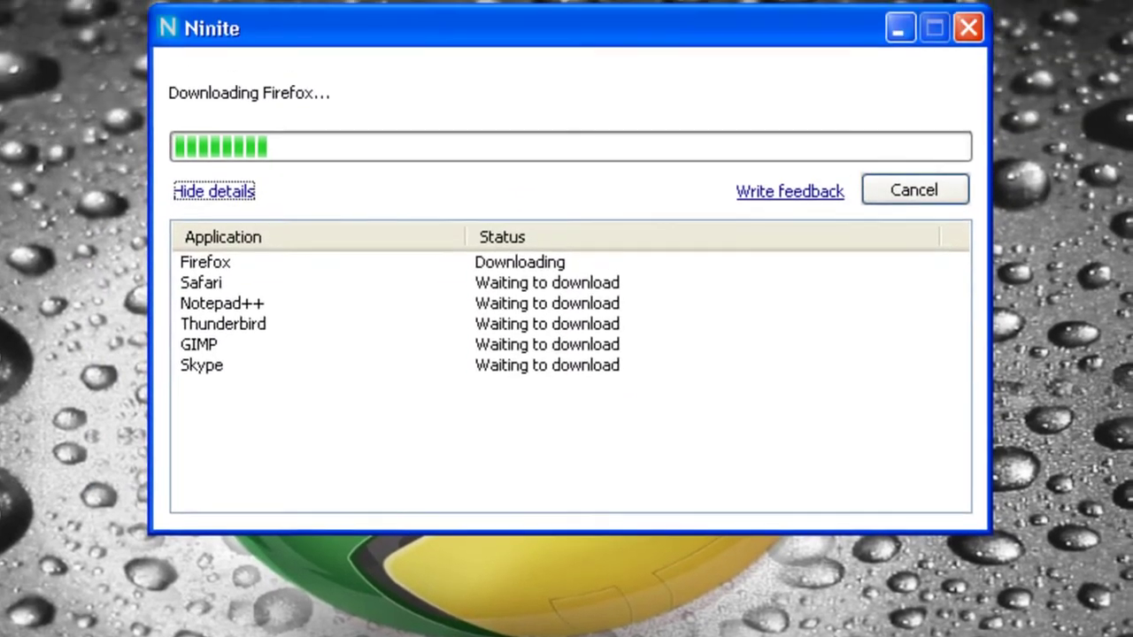